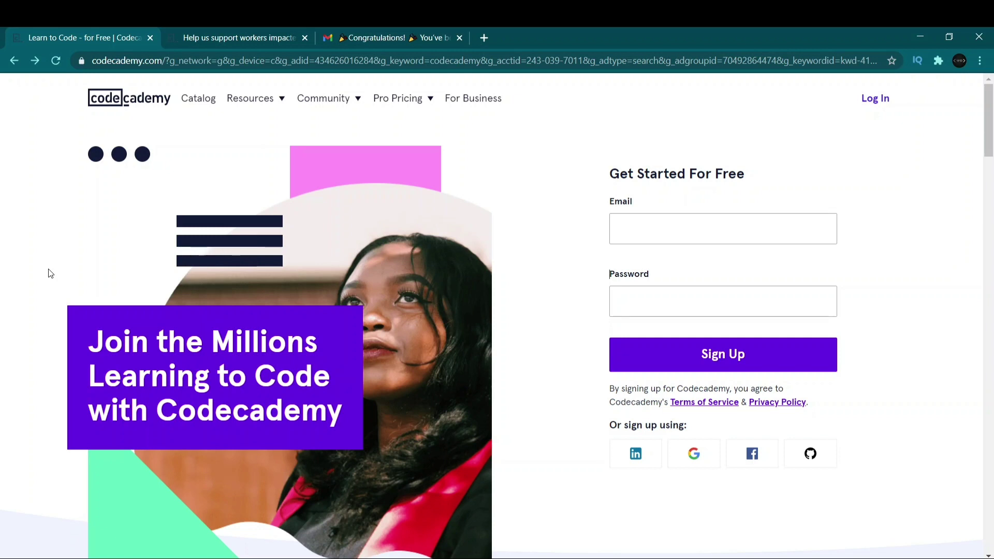
{"action": "scroll", "coordinate": [407, 196], "scroll_direction": "down", "scroll_amount": 5}
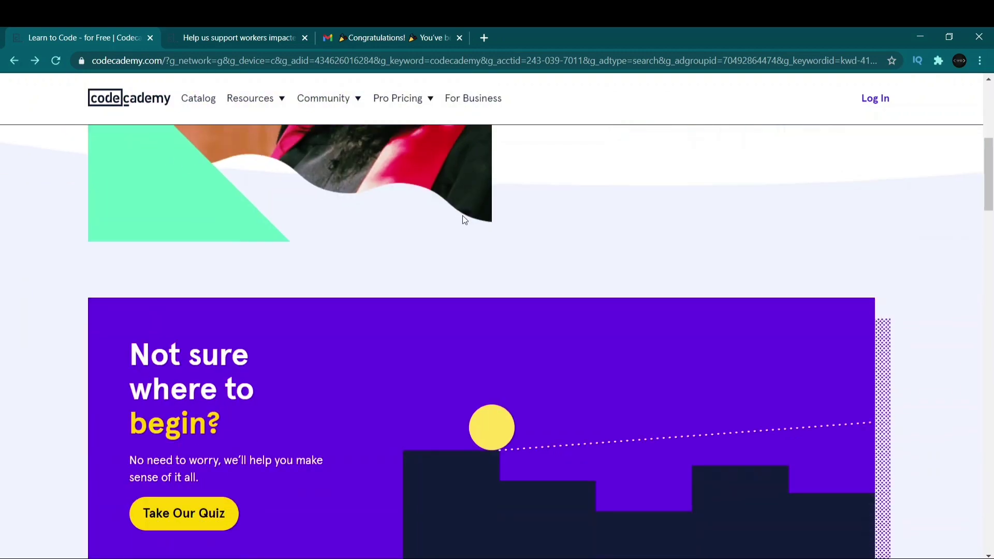
{"action": "scroll", "coordinate": [463, 216], "scroll_direction": "down", "scroll_amount": 10}
{"action": "scroll", "coordinate": [476, 205], "scroll_direction": "down", "scroll_amount": 10}
{"action": "scroll", "coordinate": [484, 181], "scroll_direction": "down", "scroll_amount": 10}
{"action": "scroll", "coordinate": [484, 180], "scroll_direction": "down", "scroll_amount": 5}
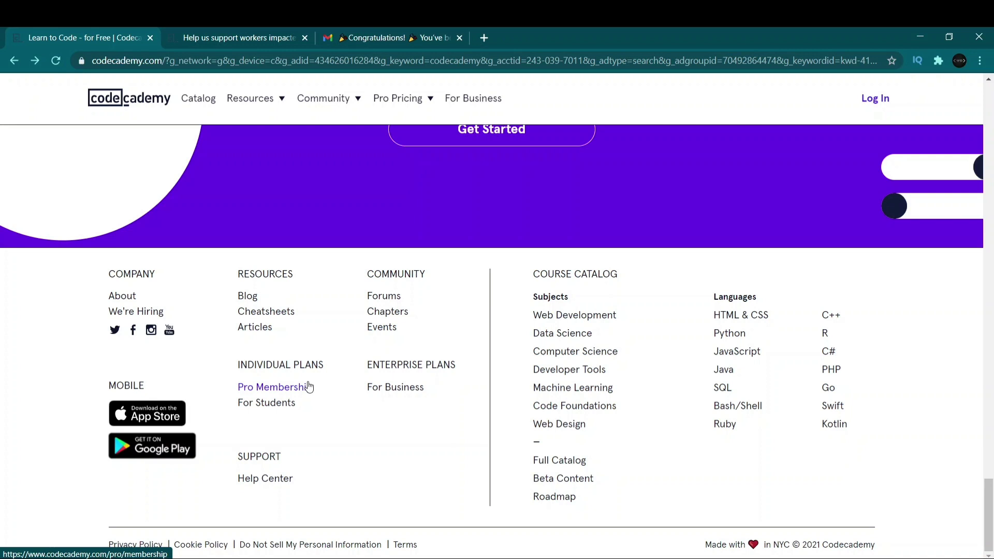
{"action": "left_click", "coordinate": [308, 386]}
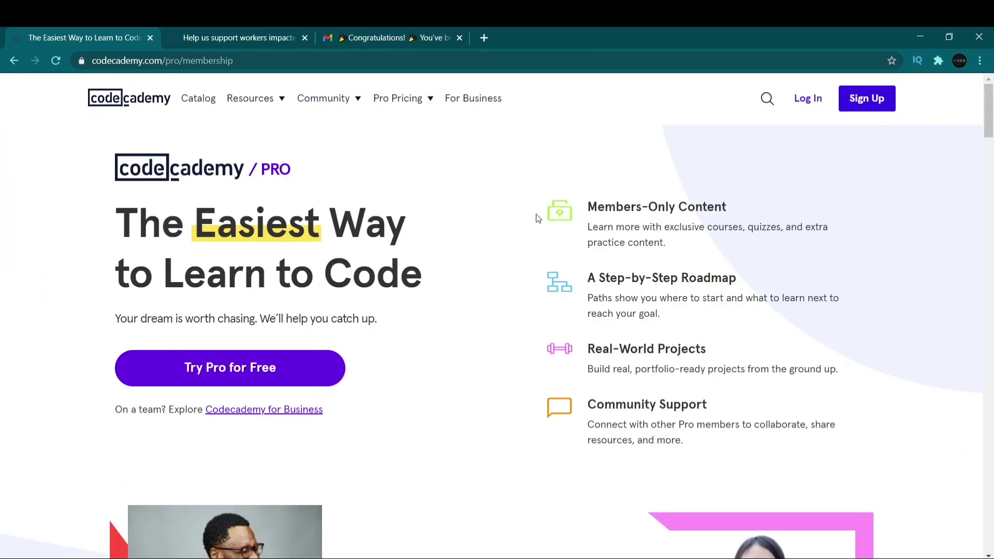
{"action": "left_click_drag", "start_coordinate": [614, 228], "coordinate": [669, 243]}
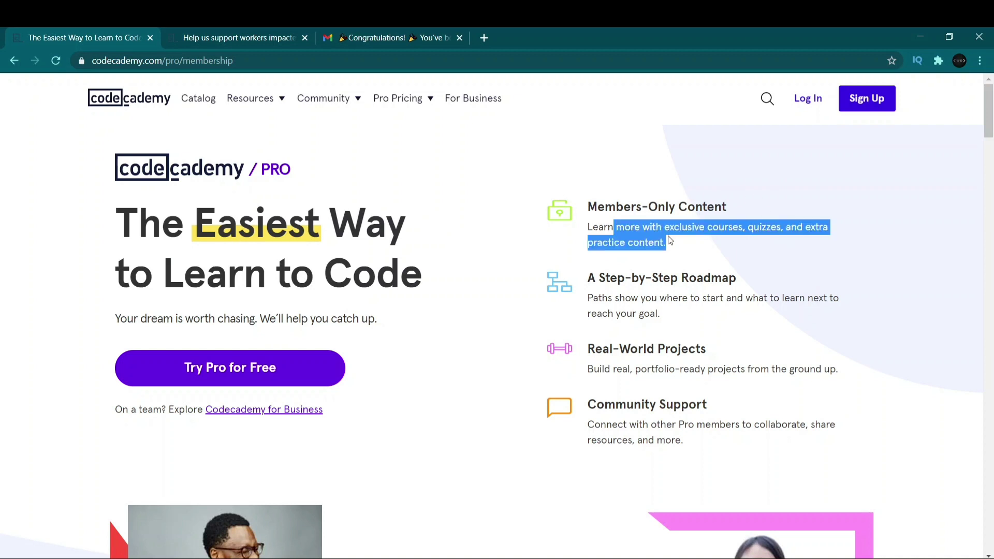
{"action": "left_click", "coordinate": [707, 233]}
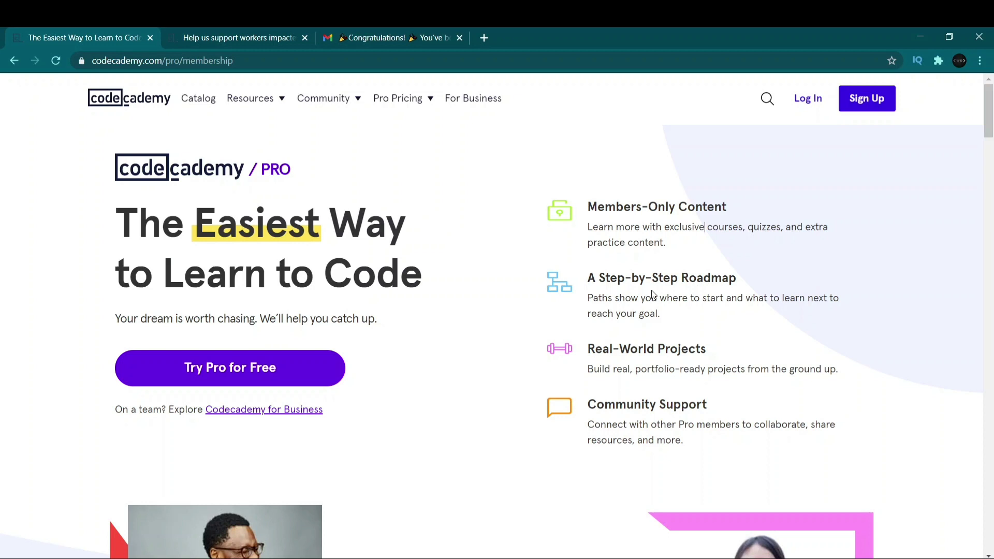
{"action": "left_click_drag", "start_coordinate": [584, 311], "coordinate": [620, 298]}
{"action": "left_click", "coordinate": [616, 311]}
{"action": "scroll", "coordinate": [653, 422], "scroll_direction": "down", "scroll_amount": 1}
{"action": "scroll", "coordinate": [653, 422], "scroll_direction": "down", "scroll_amount": 3}
{"action": "scroll", "coordinate": [653, 421], "scroll_direction": "down", "scroll_amount": 5}
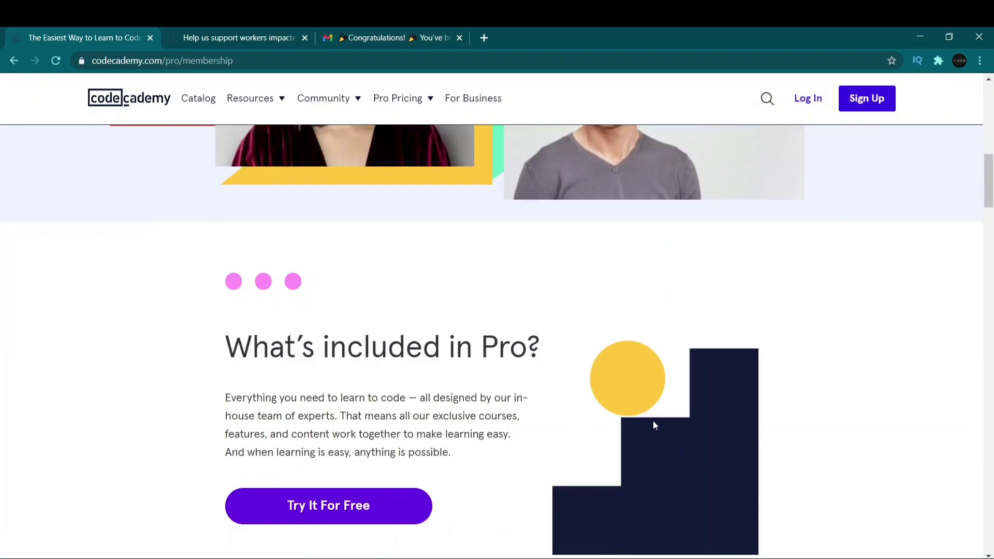
{"action": "scroll", "coordinate": [653, 424], "scroll_direction": "down", "scroll_amount": 5}
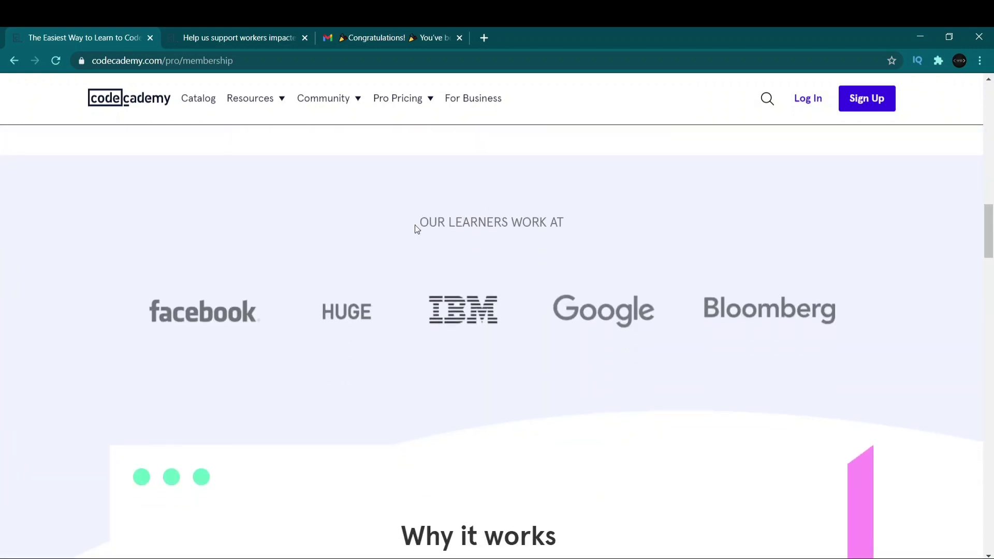
{"action": "left_click_drag", "start_coordinate": [415, 224], "coordinate": [456, 222]}
{"action": "left_click", "coordinate": [473, 221]}
{"action": "scroll", "coordinate": [313, 335], "scroll_direction": "down", "scroll_amount": 5}
{"action": "scroll", "coordinate": [322, 328], "scroll_direction": "down", "scroll_amount": 5}
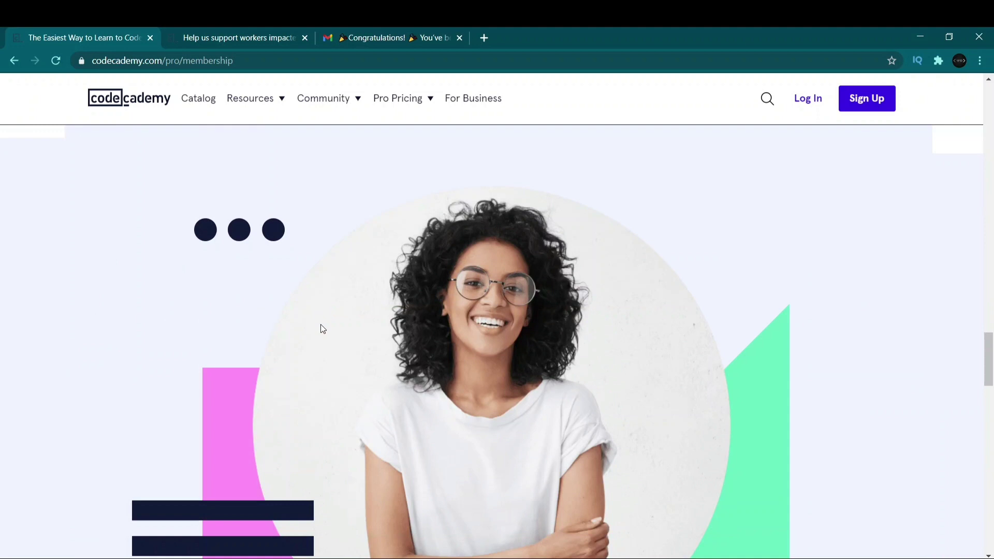
{"action": "scroll", "coordinate": [321, 329], "scroll_direction": "down", "scroll_amount": 4}
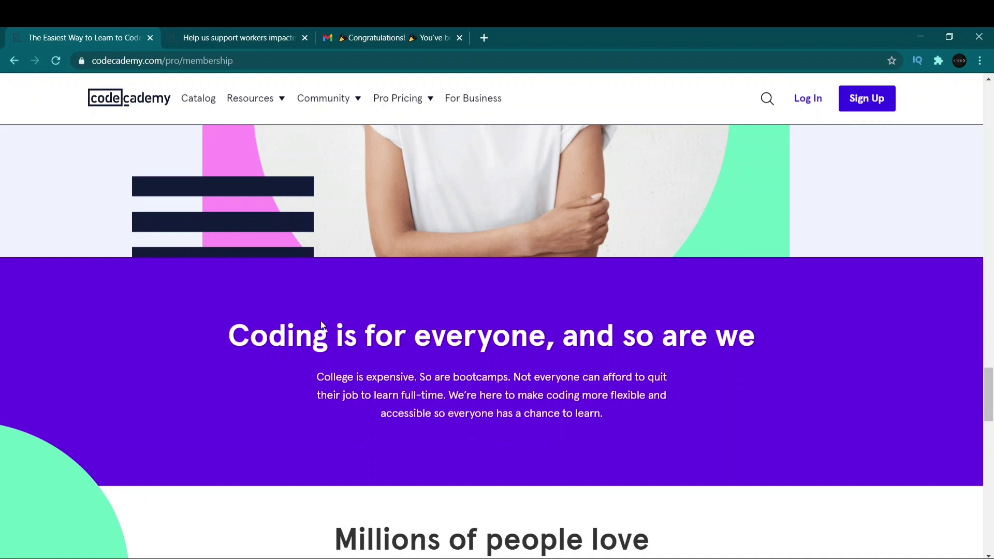
{"action": "scroll", "coordinate": [321, 327], "scroll_direction": "down", "scroll_amount": 2}
{"action": "scroll", "coordinate": [318, 321], "scroll_direction": "down", "scroll_amount": 2}
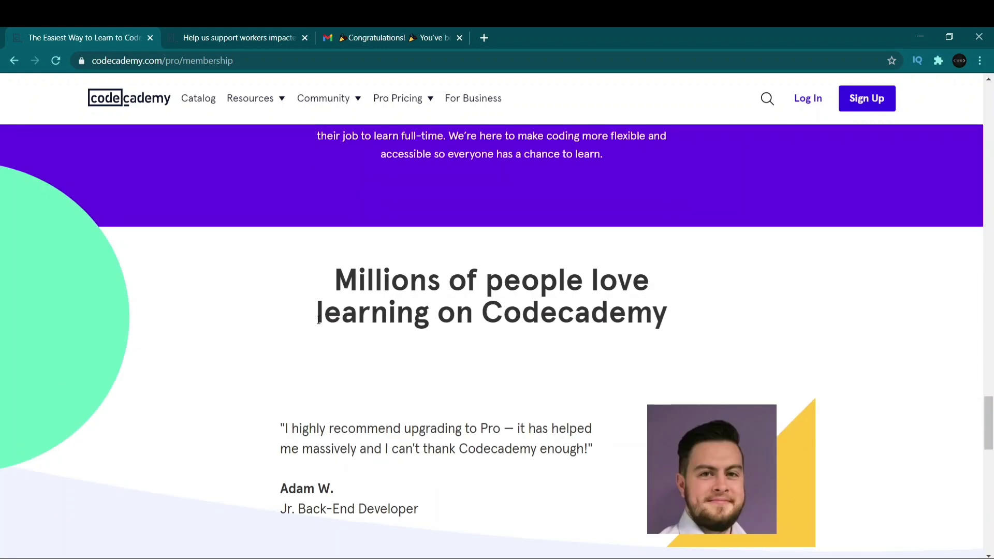
{"action": "scroll", "coordinate": [385, 273], "scroll_direction": "down", "scroll_amount": 3}
{"action": "scroll", "coordinate": [424, 267], "scroll_direction": "down", "scroll_amount": 4}
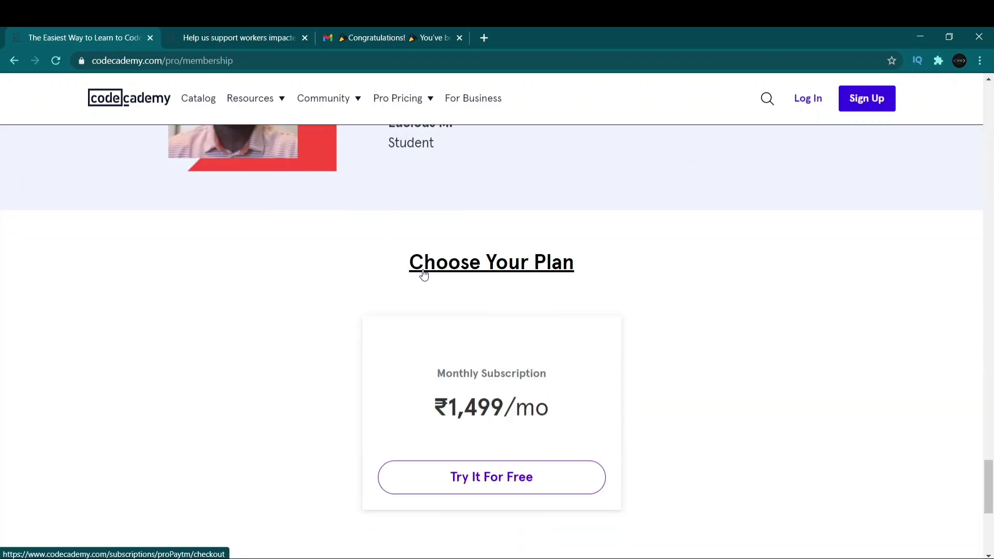
{"action": "scroll", "coordinate": [421, 273], "scroll_direction": "down", "scroll_amount": 3}
{"action": "scroll", "coordinate": [486, 285], "scroll_direction": "down", "scroll_amount": 1}
{"action": "scroll", "coordinate": [349, 278], "scroll_direction": "up", "scroll_amount": 5}
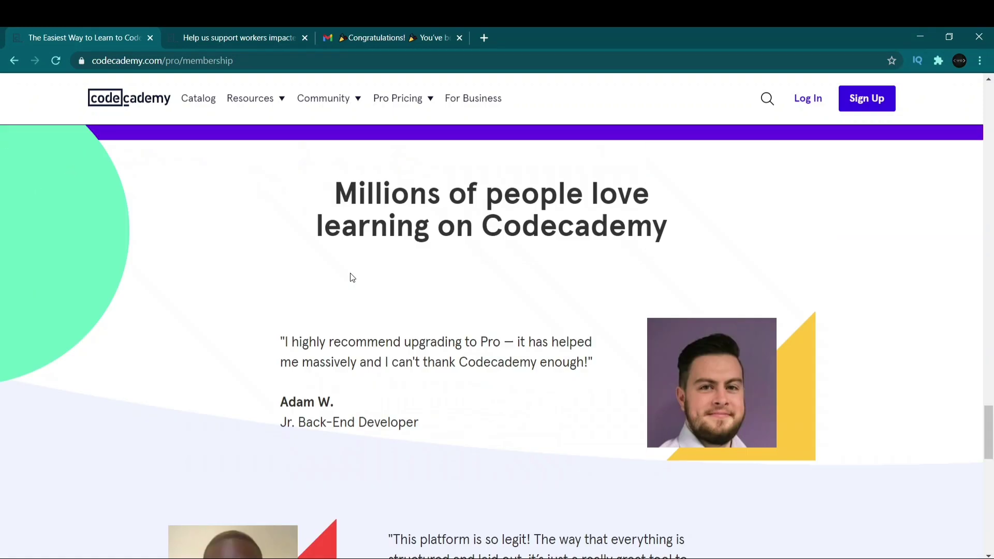
{"action": "scroll", "coordinate": [321, 249], "scroll_direction": "up", "scroll_amount": 4}
{"action": "scroll", "coordinate": [321, 248], "scroll_direction": "up", "scroll_amount": 3}
{"action": "scroll", "coordinate": [320, 248], "scroll_direction": "up", "scroll_amount": 3}
{"action": "scroll", "coordinate": [322, 245], "scroll_direction": "up", "scroll_amount": 4}
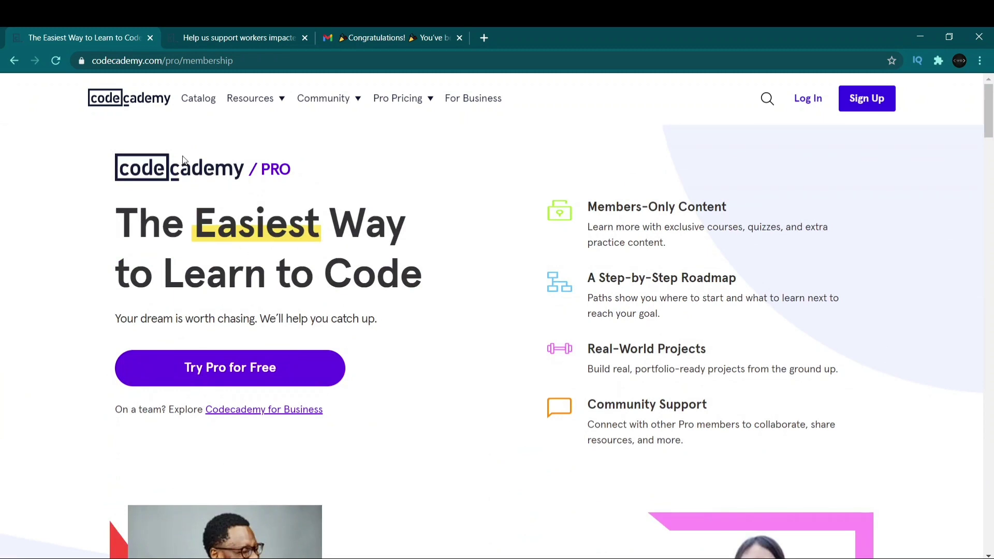
{"action": "left_click", "coordinate": [225, 38]}
{"action": "left_click", "coordinate": [232, 62]}
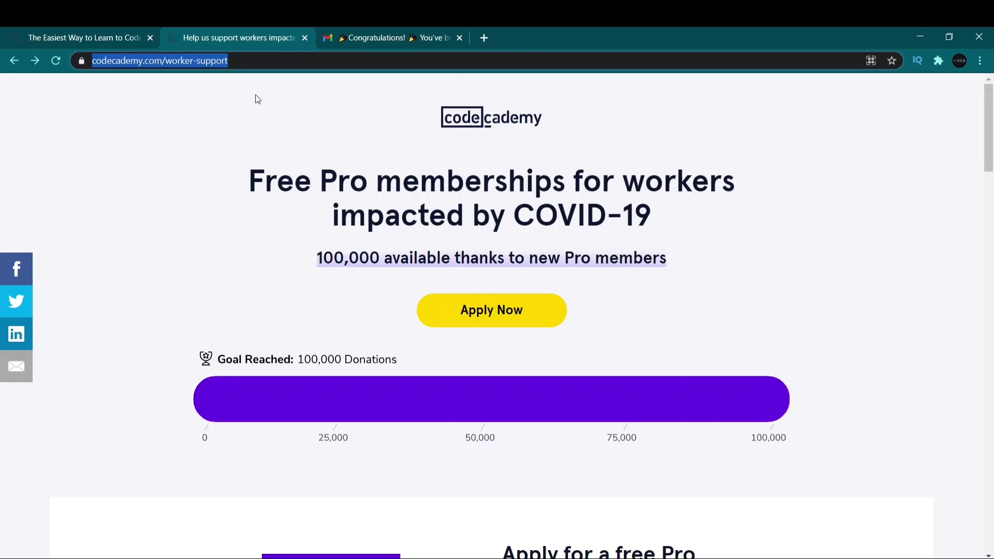
{"action": "scroll", "coordinate": [424, 225], "scroll_direction": "down", "scroll_amount": 3}
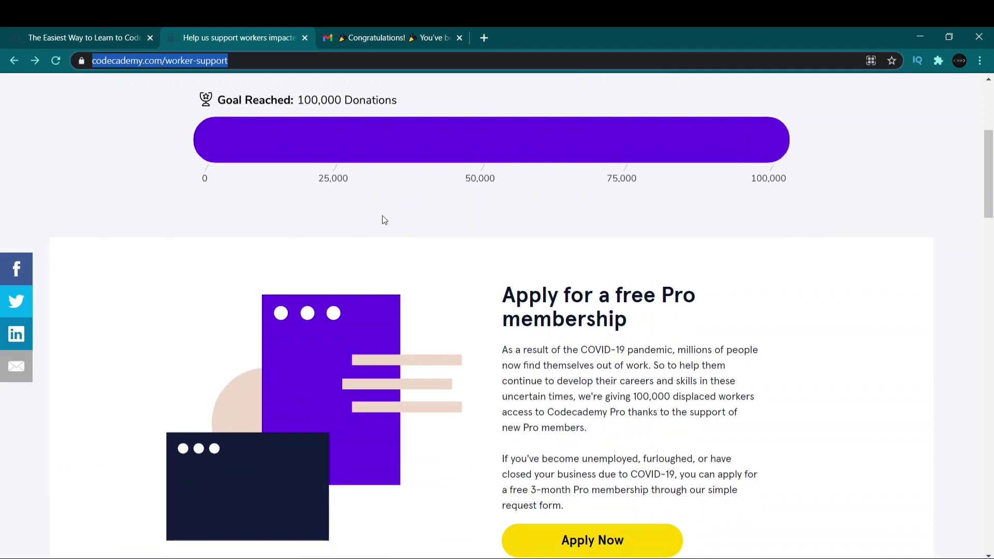
{"action": "scroll", "coordinate": [382, 215], "scroll_direction": "up", "scroll_amount": 3}
{"action": "scroll", "coordinate": [586, 342], "scroll_direction": "down", "scroll_amount": 3}
{"action": "scroll", "coordinate": [544, 397], "scroll_direction": "down", "scroll_amount": 5}
{"action": "scroll", "coordinate": [490, 438], "scroll_direction": "down", "scroll_amount": 5}
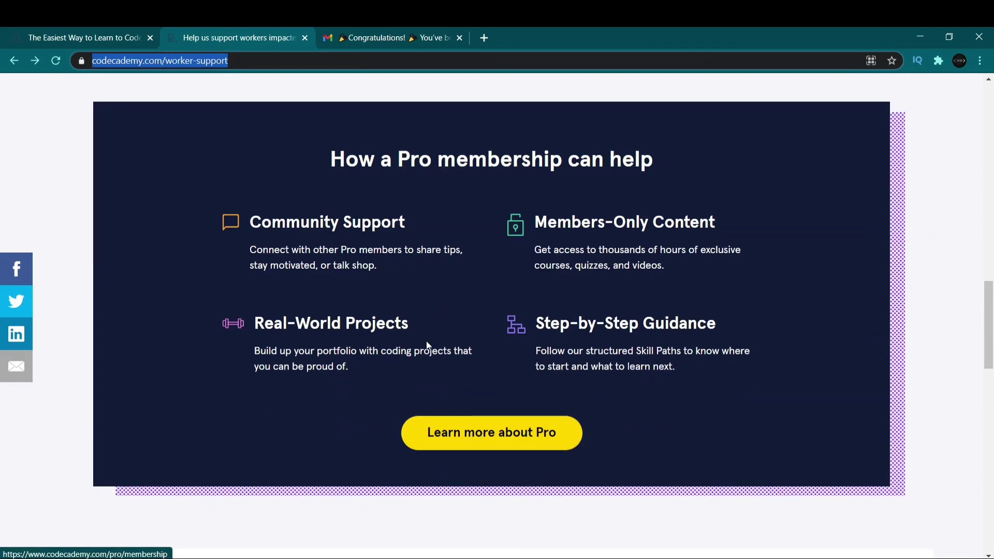
{"action": "scroll", "coordinate": [427, 345], "scroll_direction": "down", "scroll_amount": 3}
{"action": "scroll", "coordinate": [407, 324], "scroll_direction": "down", "scroll_amount": 2}
{"action": "scroll", "coordinate": [407, 326], "scroll_direction": "down", "scroll_amount": 1}
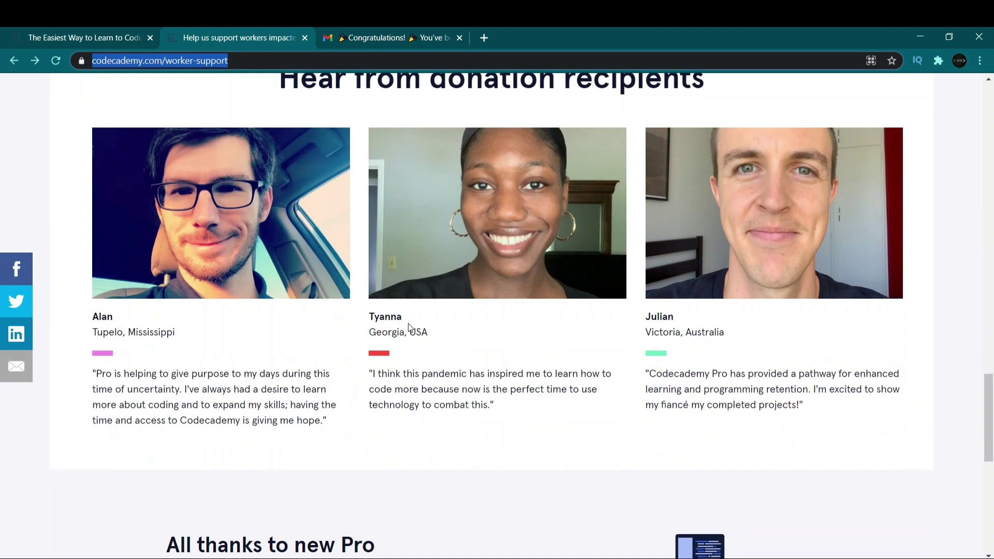
{"action": "scroll", "coordinate": [408, 326], "scroll_direction": "down", "scroll_amount": 3}
{"action": "scroll", "coordinate": [369, 320], "scroll_direction": "down", "scroll_amount": 2}
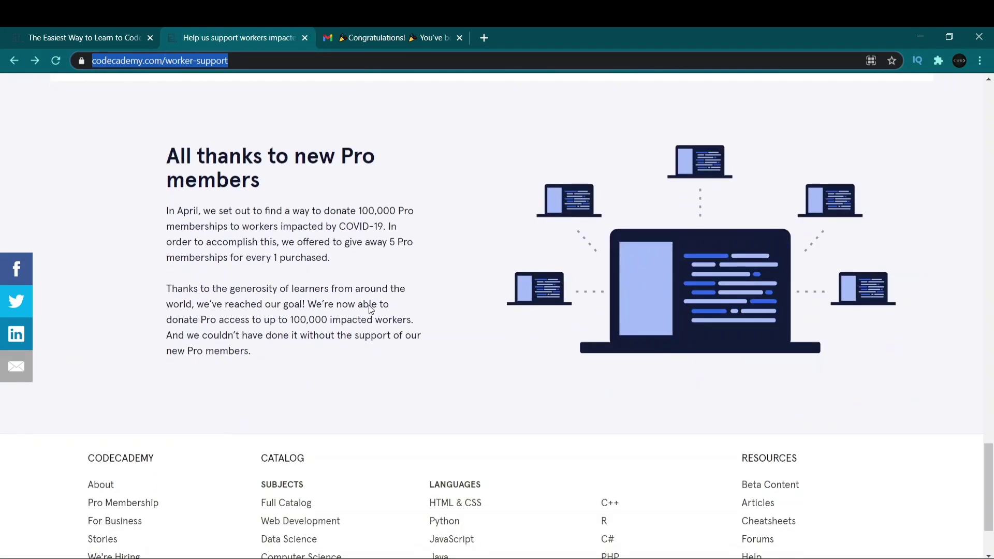
{"action": "left_click_drag", "start_coordinate": [389, 242], "coordinate": [257, 356]}
{"action": "left_click", "coordinate": [422, 242]}
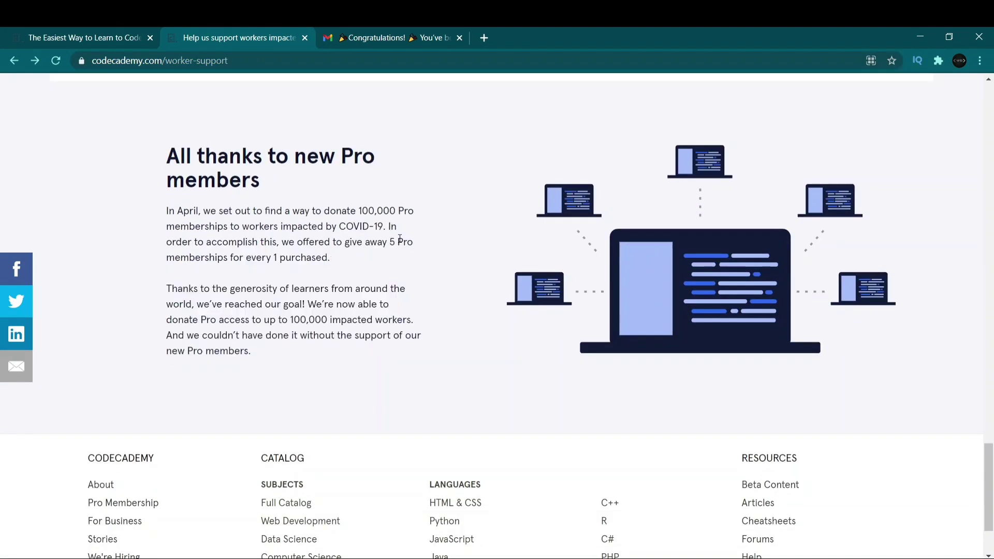
{"action": "left_click", "coordinate": [364, 263]}
{"action": "scroll", "coordinate": [366, 266], "scroll_direction": "down", "scroll_amount": 2}
{"action": "scroll", "coordinate": [361, 272], "scroll_direction": "up", "scroll_amount": 15}
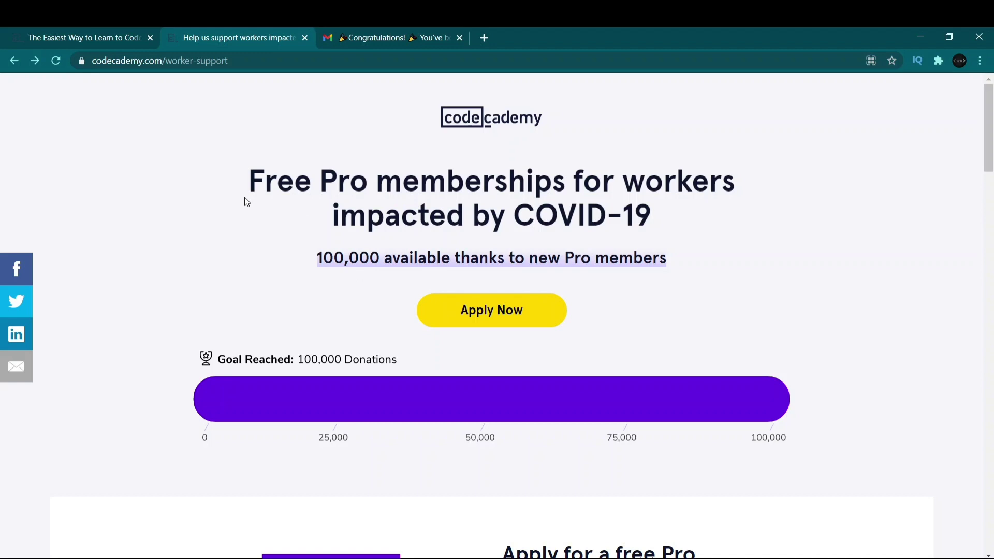
Start the free Pro membership application and sign in to load the form
{"action": "left_click", "coordinate": [438, 324]}
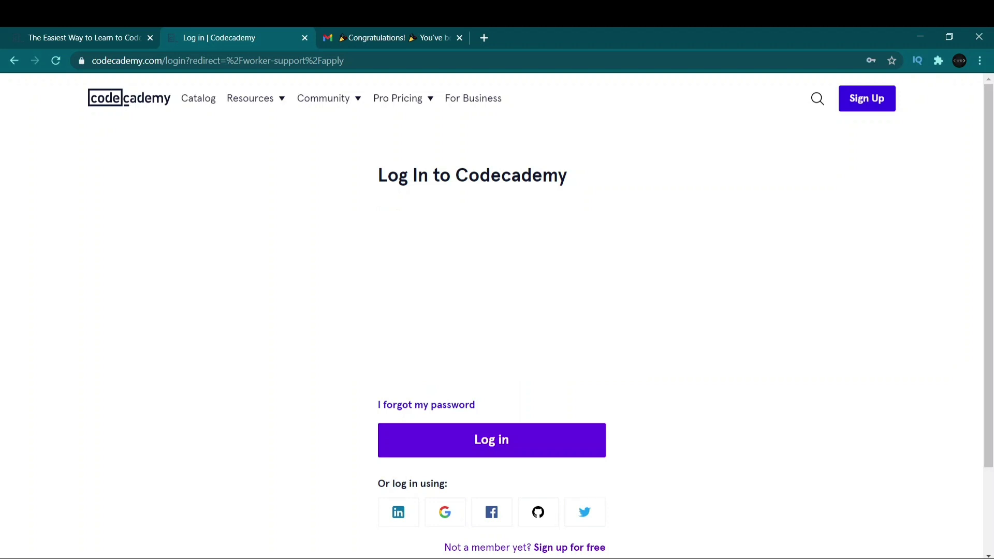
{"action": "key", "text": "F5"}
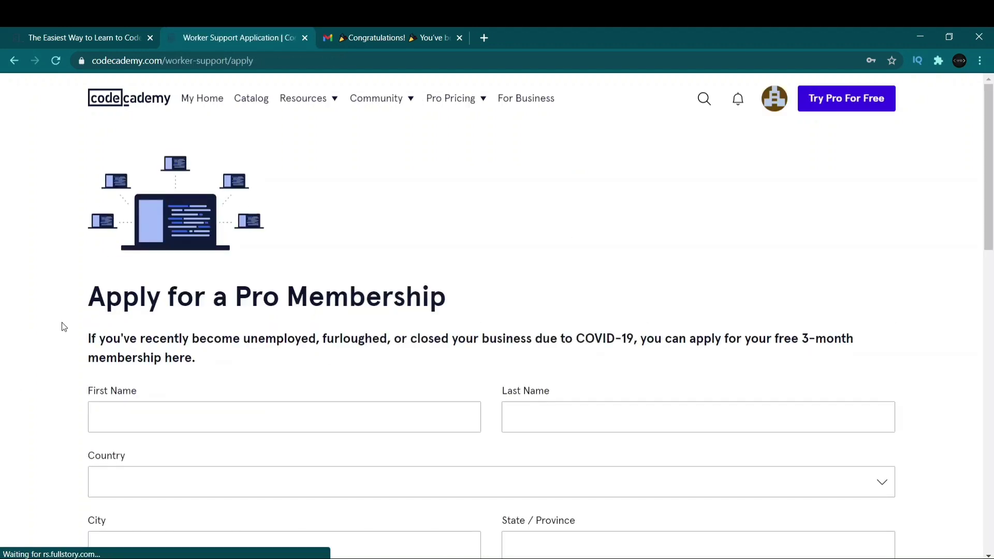
{"action": "left_click_drag", "start_coordinate": [64, 326], "coordinate": [450, 324]}
{"action": "left_click", "coordinate": [459, 317]}
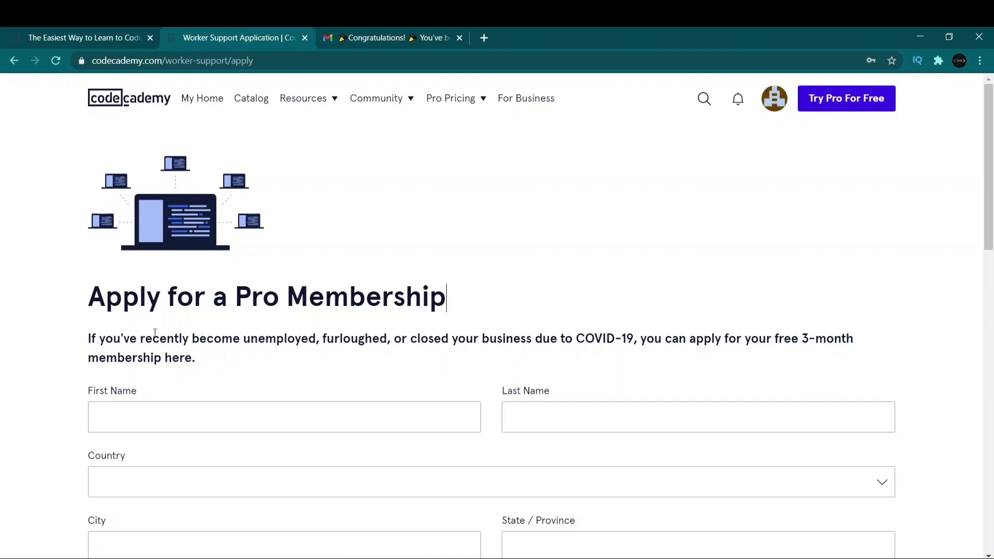
{"action": "scroll", "coordinate": [260, 349], "scroll_direction": "down", "scroll_amount": 1}
{"action": "scroll", "coordinate": [260, 349], "scroll_direction": "down", "scroll_amount": 2}
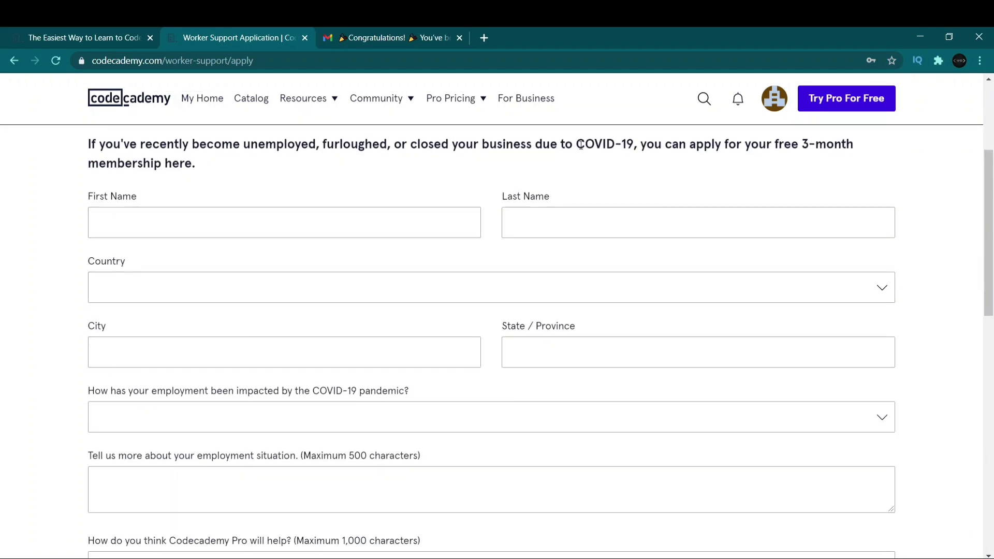
{"action": "left_click_drag", "start_coordinate": [715, 145], "coordinate": [828, 145]}
{"action": "left_click", "coordinate": [180, 217]}
{"action": "left_click", "coordinate": [202, 346]}
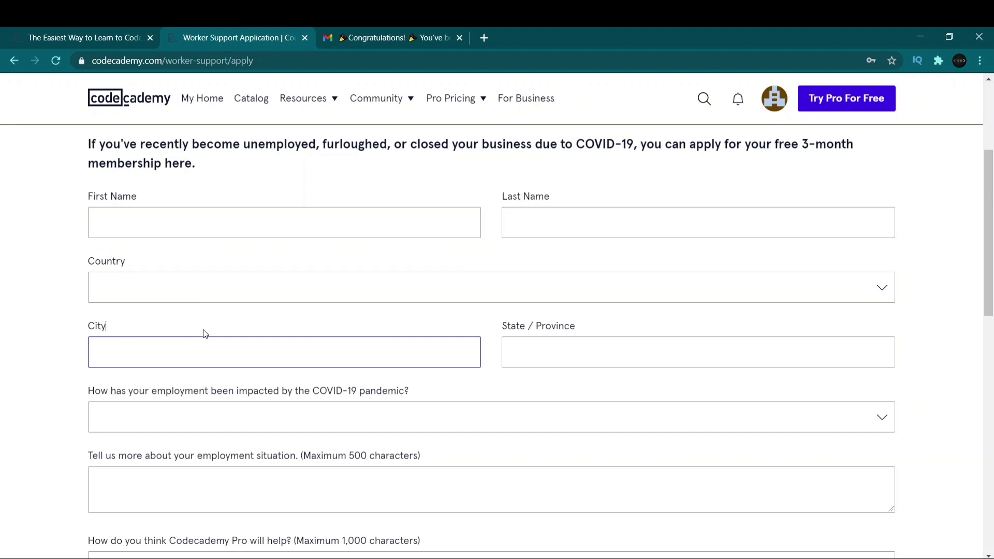
{"action": "left_click", "coordinate": [497, 344]}
{"action": "scroll", "coordinate": [153, 401], "scroll_direction": "down", "scroll_amount": 3}
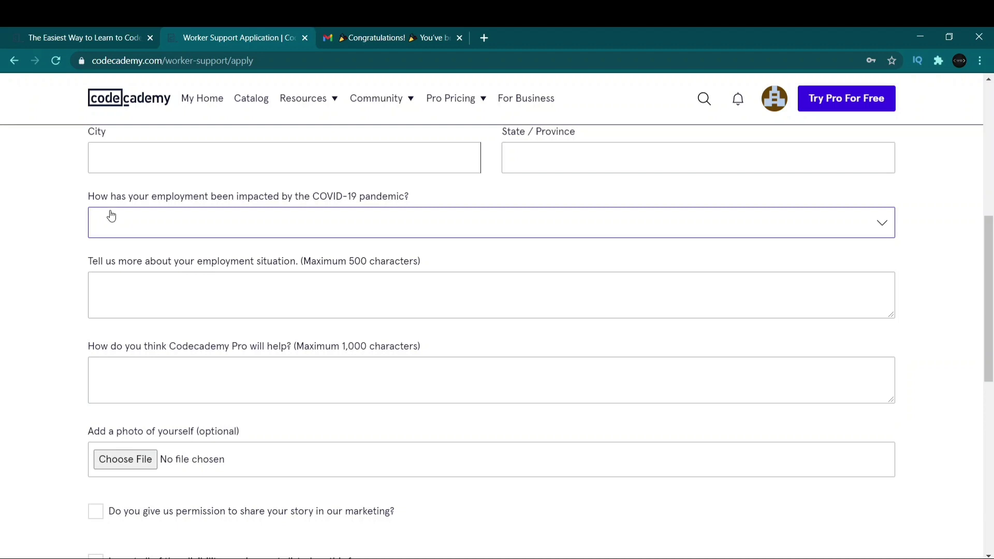
{"action": "left_click", "coordinate": [172, 275]}
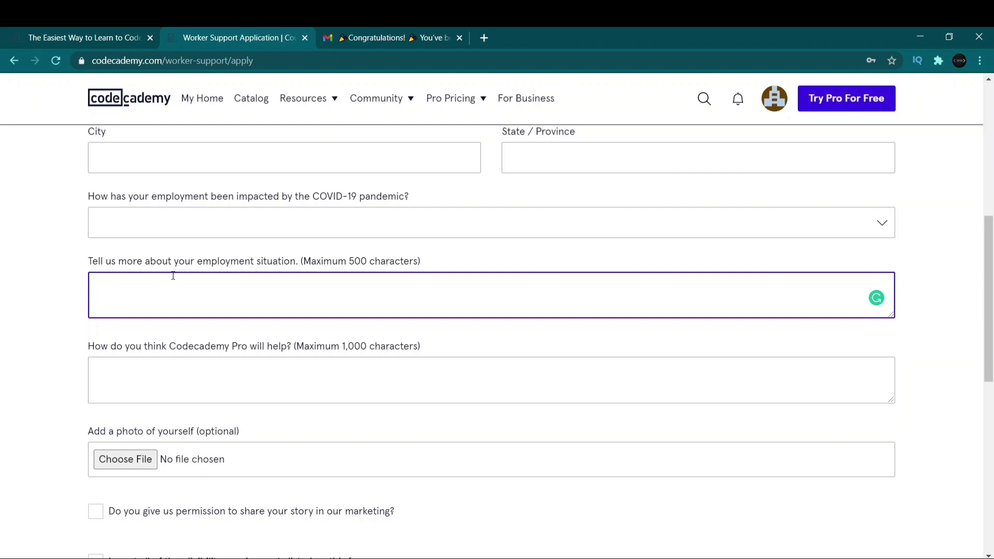
{"action": "scroll", "coordinate": [129, 515], "scroll_direction": "down", "scroll_amount": 3}
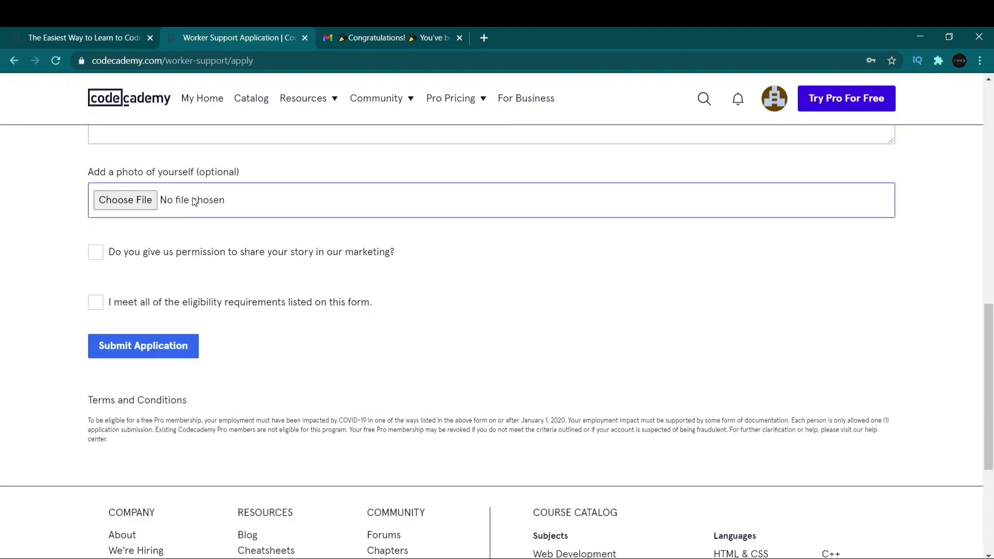
{"action": "left_click", "coordinate": [96, 252]}
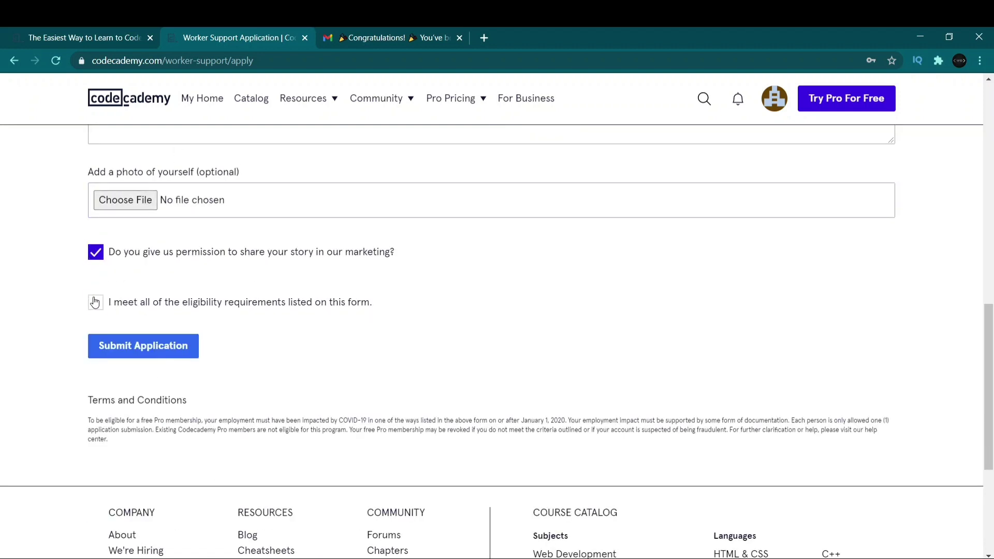
{"action": "left_click", "coordinate": [95, 302]}
{"action": "left_click", "coordinate": [96, 252]}
{"action": "left_click", "coordinate": [95, 302]}
Log out of Codecademy and view the Pro membership congratulations email in Gmail
{"action": "left_click", "coordinate": [765, 111]}
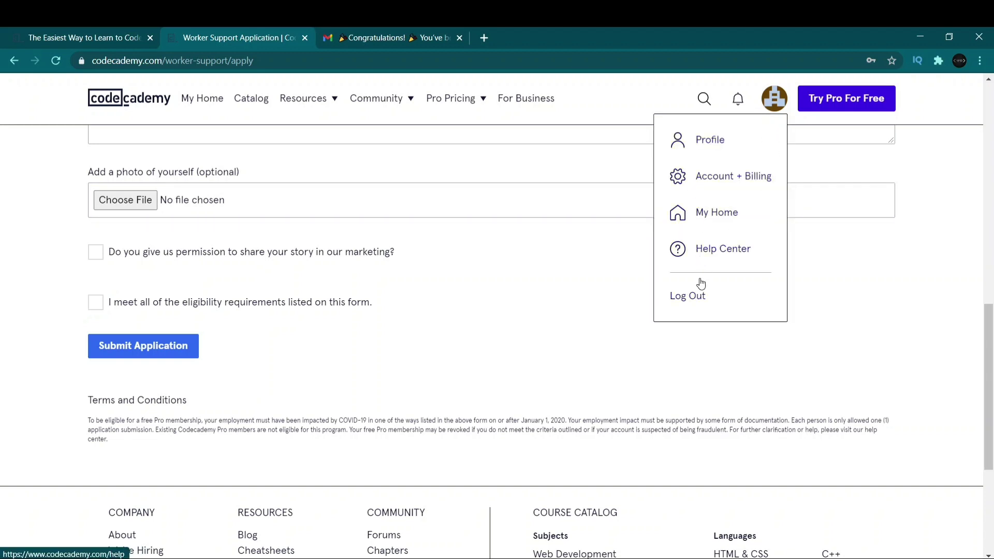
{"action": "left_click", "coordinate": [706, 296]}
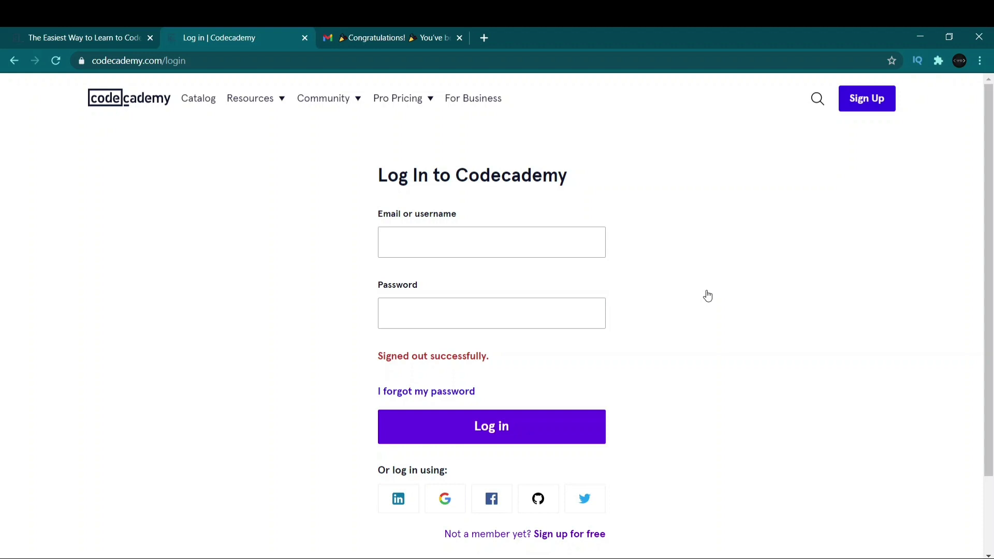
{"action": "left_click", "coordinate": [366, 38]}
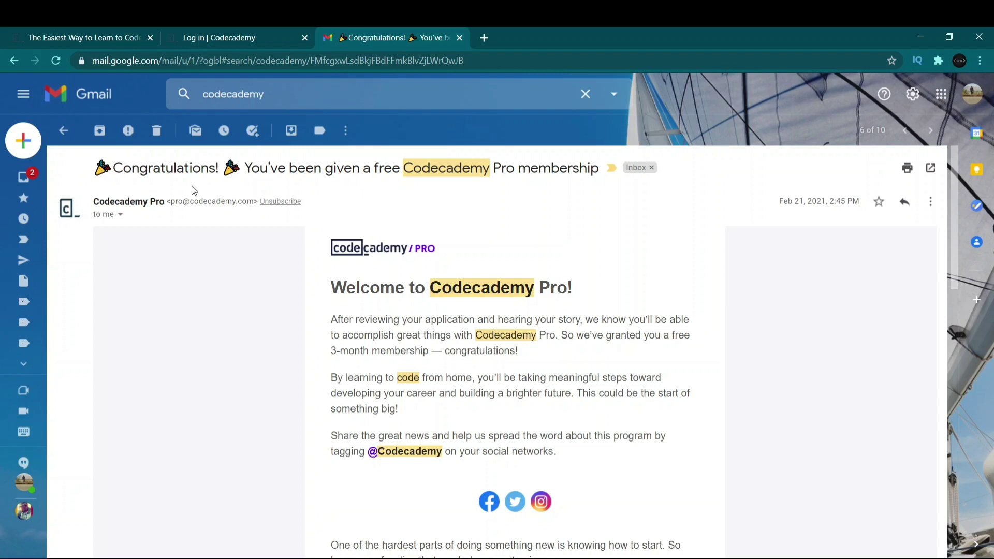
Switch to the 'Log in | Codecademy' browser tab
{"action": "left_click", "coordinate": [195, 35]}
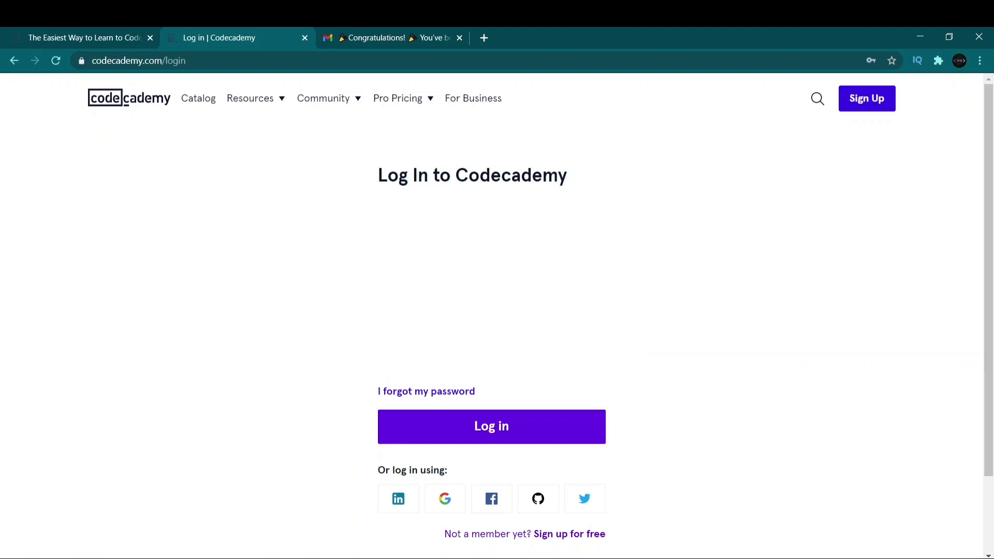
Log in with the Pro account and go to the Codecademy course catalog
{"action": "key", "text": "Return"}
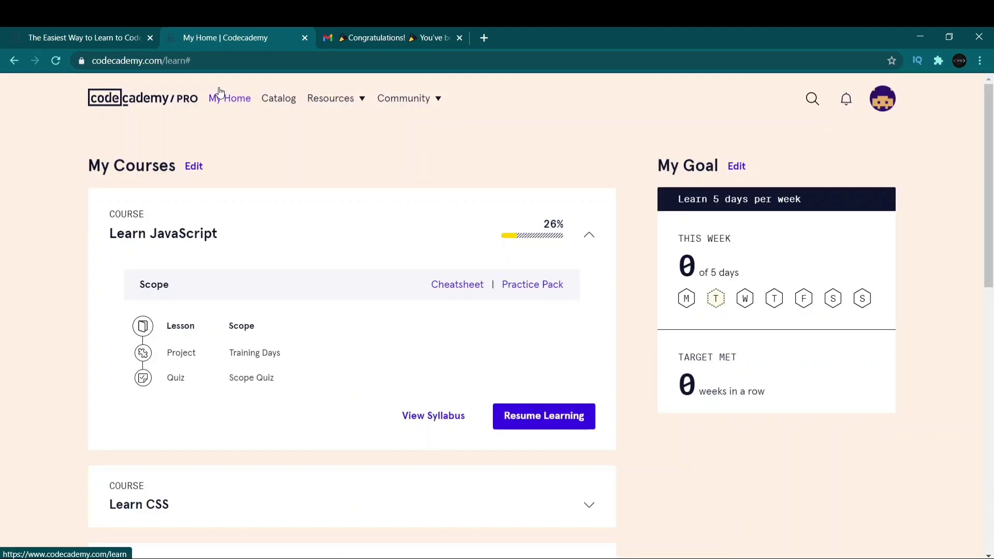
{"action": "left_click", "coordinate": [147, 103]}
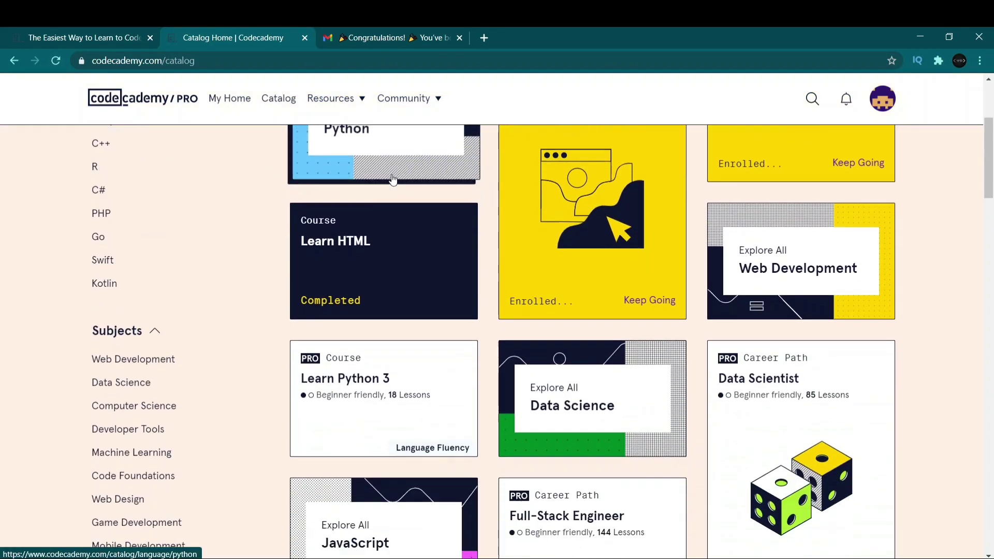
{"action": "scroll", "coordinate": [391, 181], "scroll_direction": "down", "scroll_amount": 2}
{"action": "scroll", "coordinate": [466, 164], "scroll_direction": "down", "scroll_amount": 1}
{"action": "scroll", "coordinate": [465, 164], "scroll_direction": "down", "scroll_amount": 4}
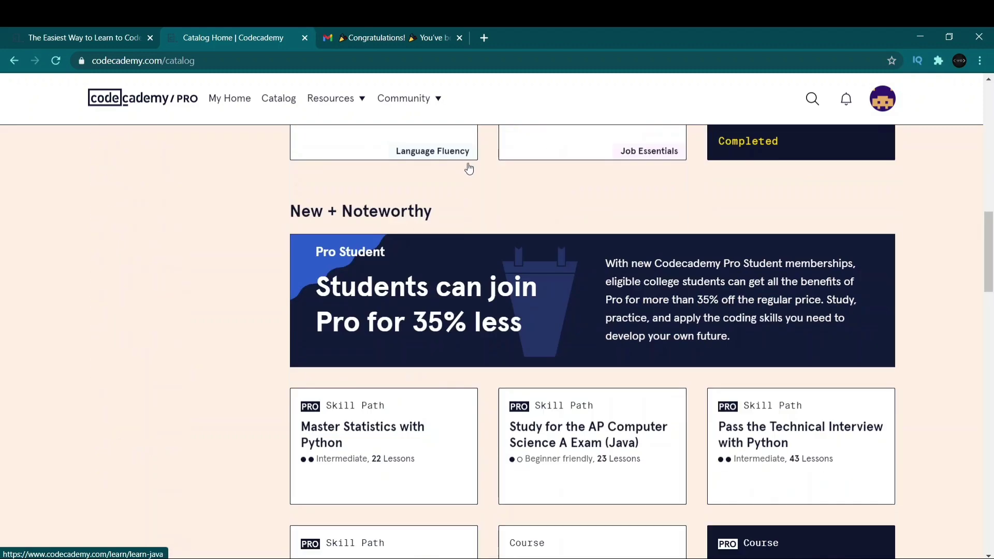
{"action": "scroll", "coordinate": [486, 223], "scroll_direction": "down", "scroll_amount": 3}
{"action": "scroll", "coordinate": [500, 231], "scroll_direction": "down", "scroll_amount": 3}
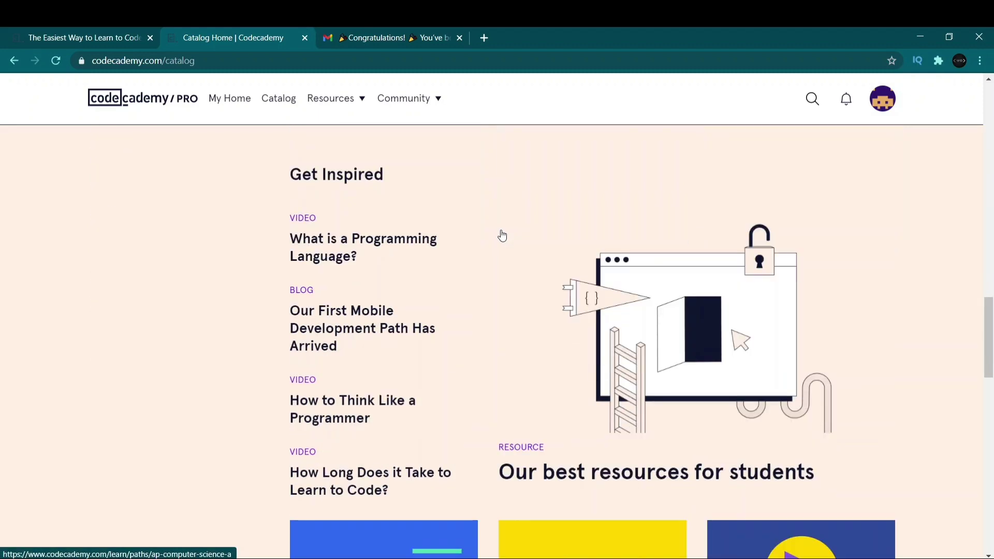
{"action": "scroll", "coordinate": [501, 235], "scroll_direction": "down", "scroll_amount": 4}
{"action": "scroll", "coordinate": [502, 235], "scroll_direction": "down", "scroll_amount": 4}
{"action": "scroll", "coordinate": [492, 216], "scroll_direction": "down", "scroll_amount": 3}
{"action": "scroll", "coordinate": [493, 216], "scroll_direction": "up", "scroll_amount": 5}
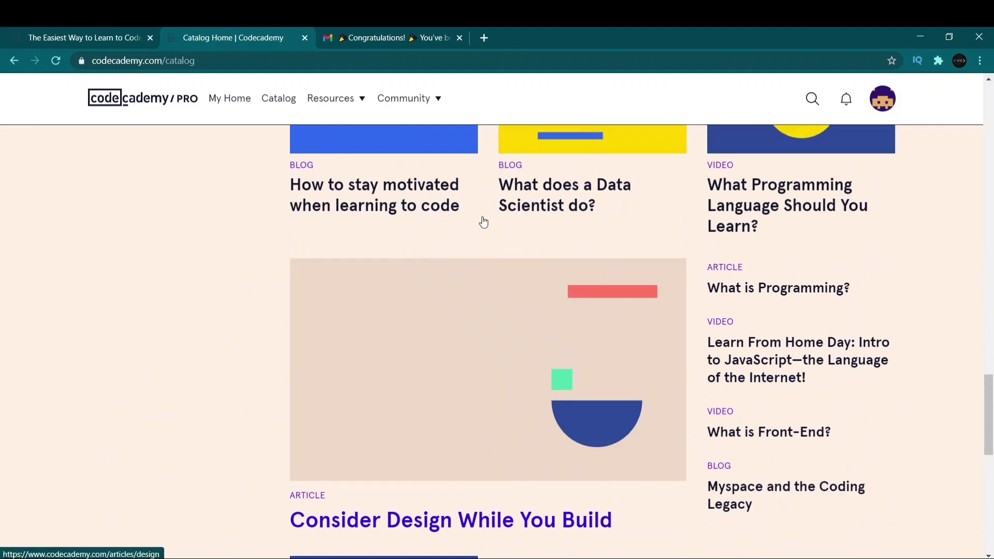
{"action": "scroll", "coordinate": [482, 222], "scroll_direction": "up", "scroll_amount": 5}
{"action": "scroll", "coordinate": [474, 223], "scroll_direction": "up", "scroll_amount": 5}
{"action": "scroll", "coordinate": [469, 230], "scroll_direction": "up", "scroll_amount": 5}
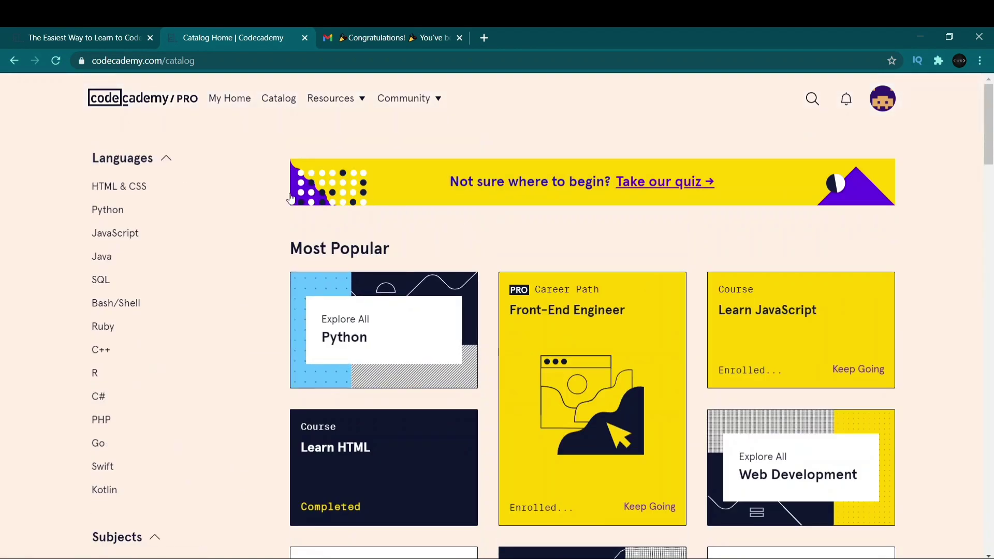